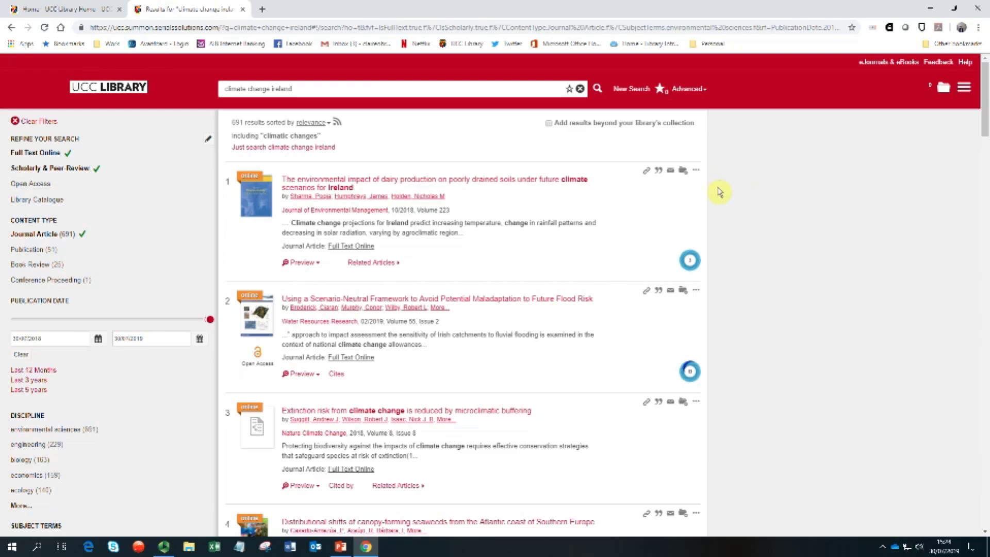
Add the first three climate change articles in the results to the saved items folder.
scroll(720, 198, "down", 1)
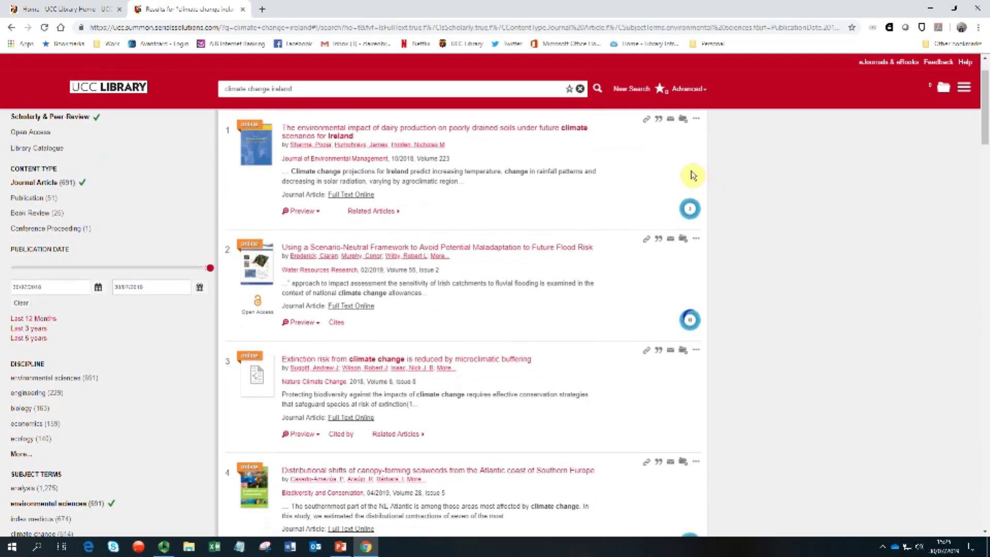
left_click(683, 119)
left_click(683, 238)
left_click(683, 351)
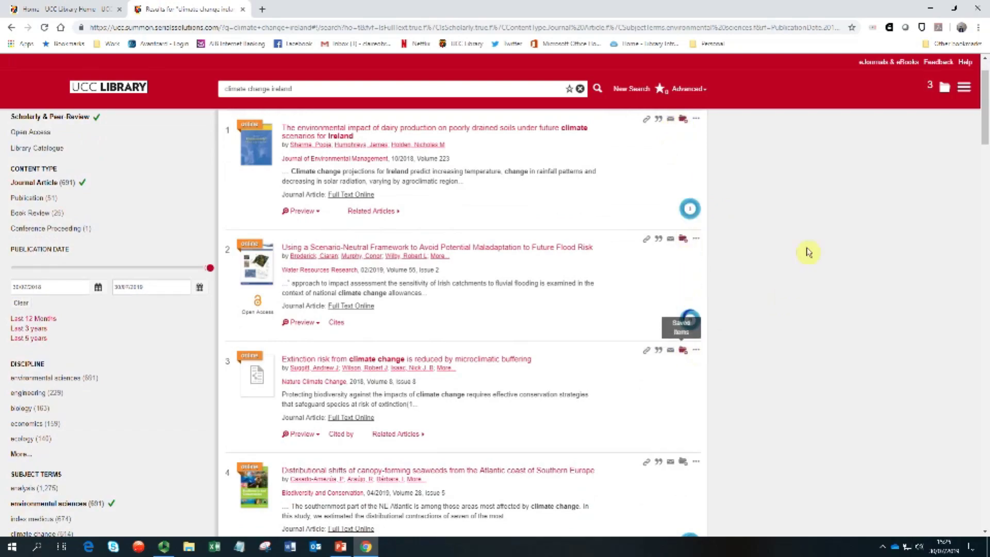
Display the saved items as Harvard citations and check the available export destinations before returning to the results.
left_click(945, 89)
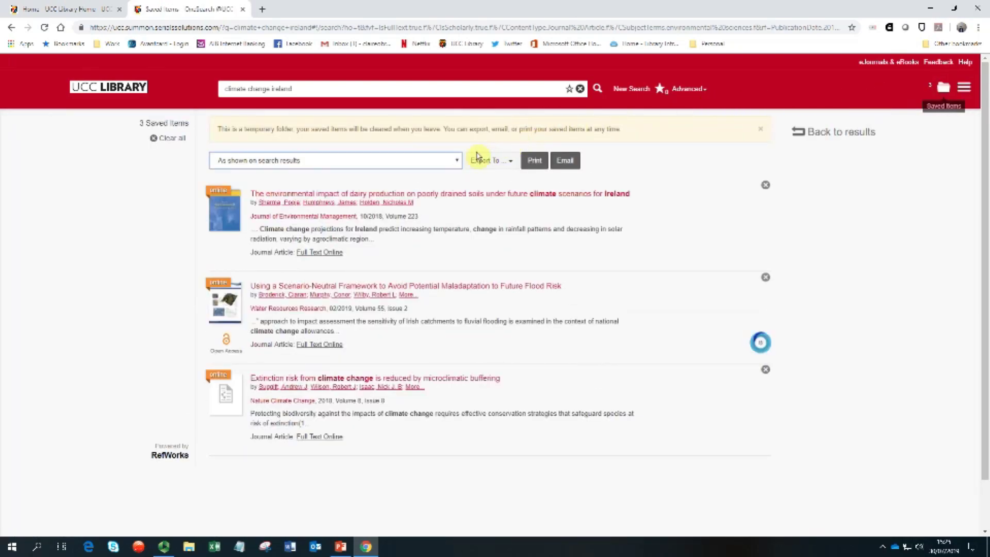
left_click(457, 162)
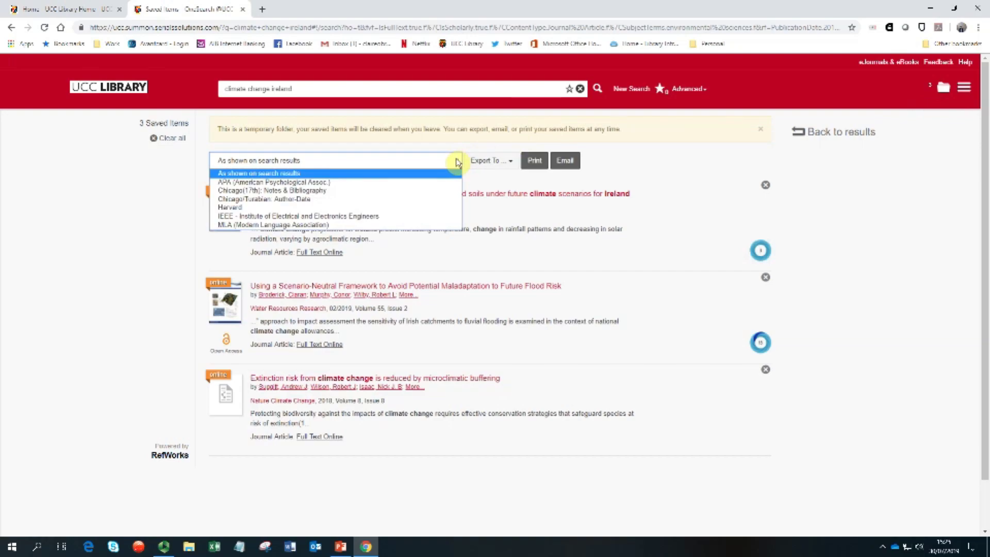
left_click(405, 208)
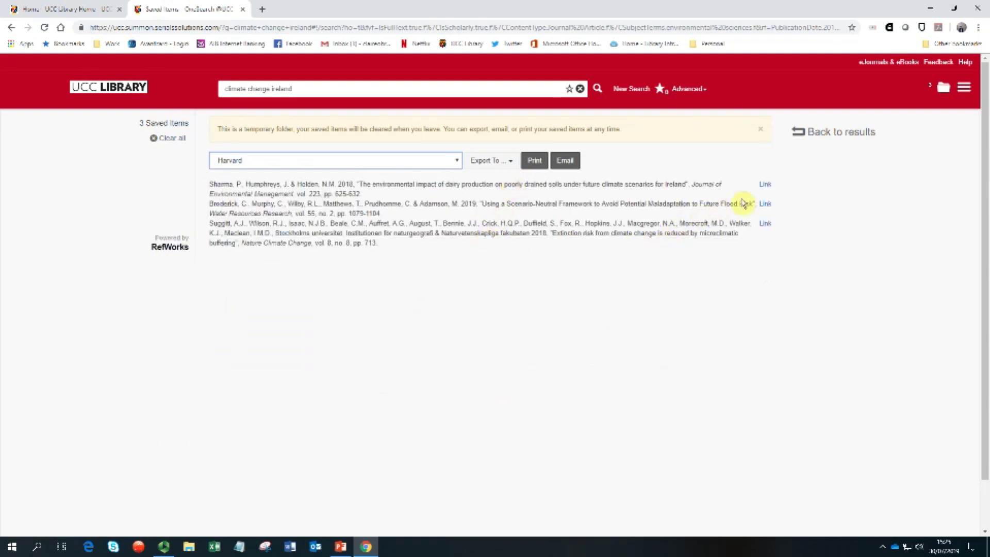
left_click(480, 164)
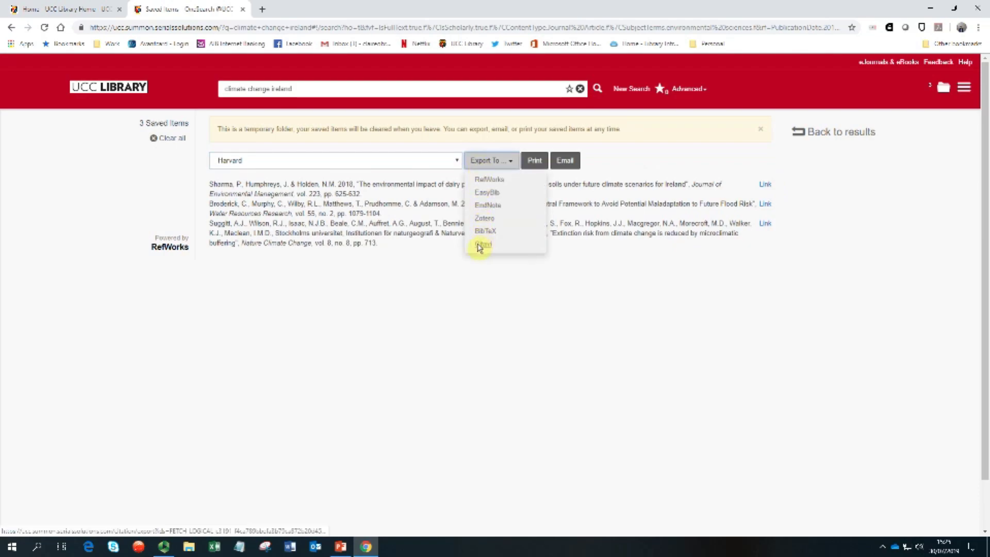
left_click(830, 133)
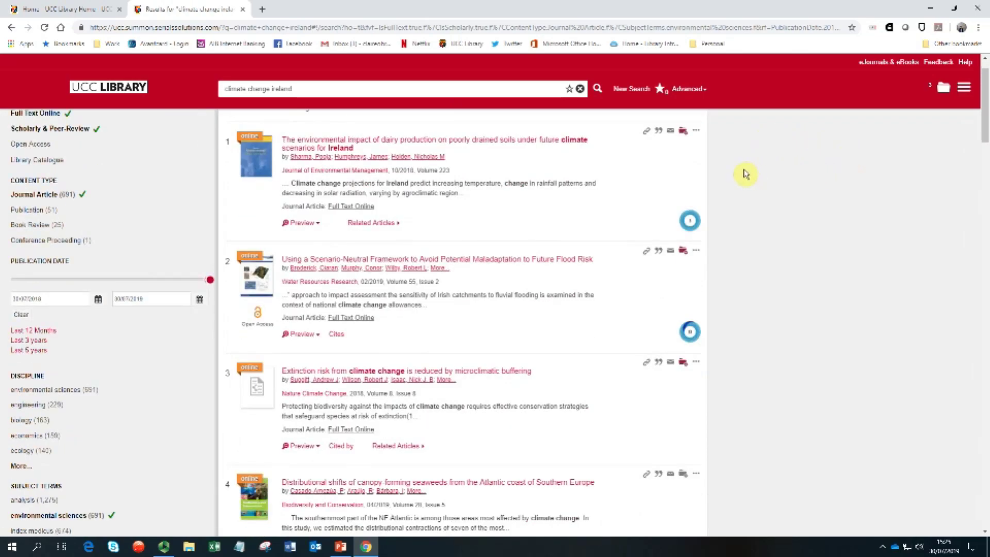
Preview the Harvard citation for the first result, the dairy production article, and close the citation dialog.
left_click(658, 132)
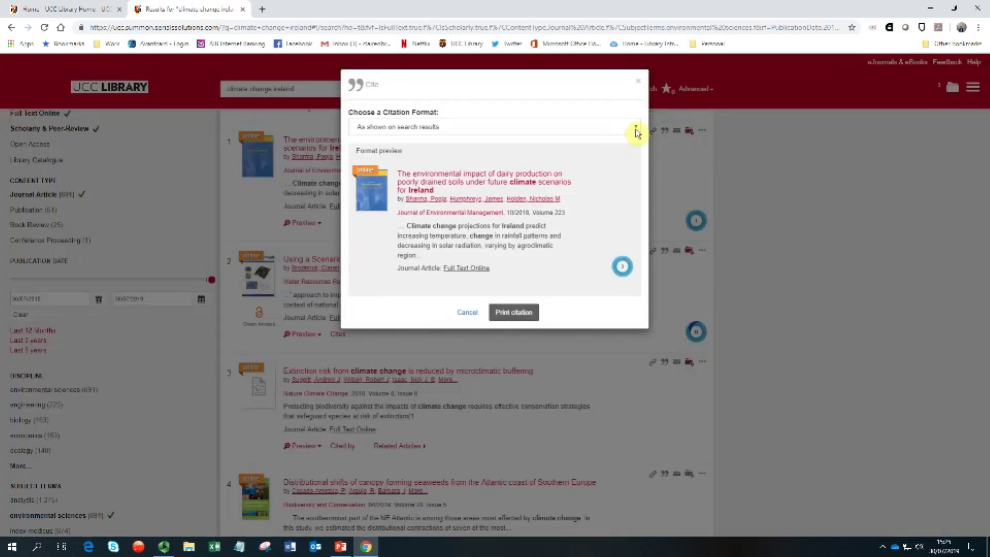
left_click(636, 129)
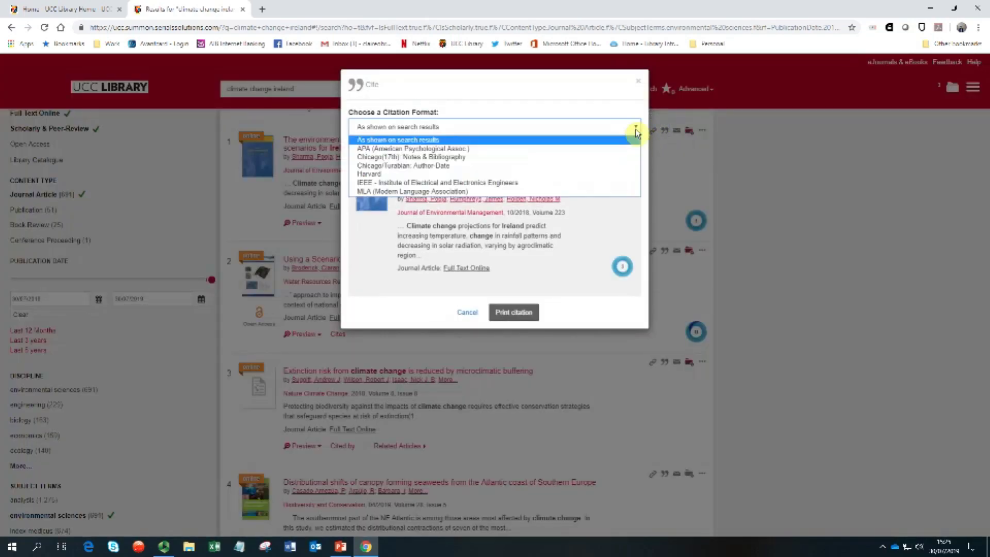
left_click(613, 175)
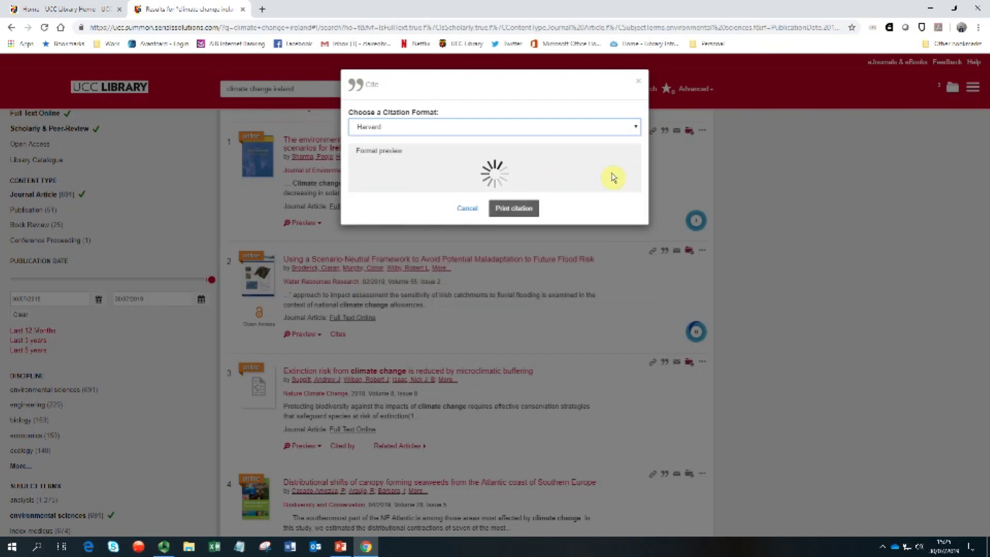
left_click(638, 84)
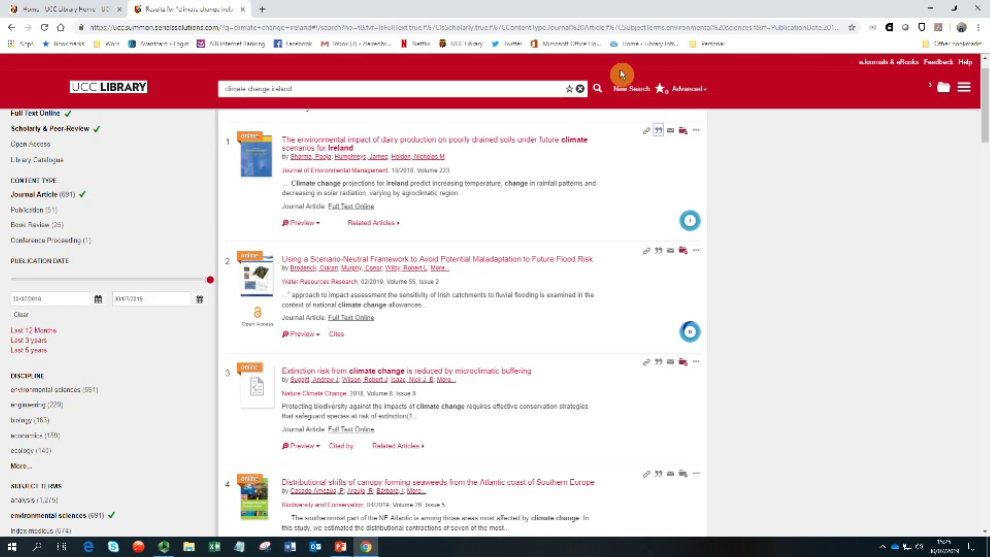
View the related articles for the dairy production article and the works cited by the flood risk article.
left_click(381, 223)
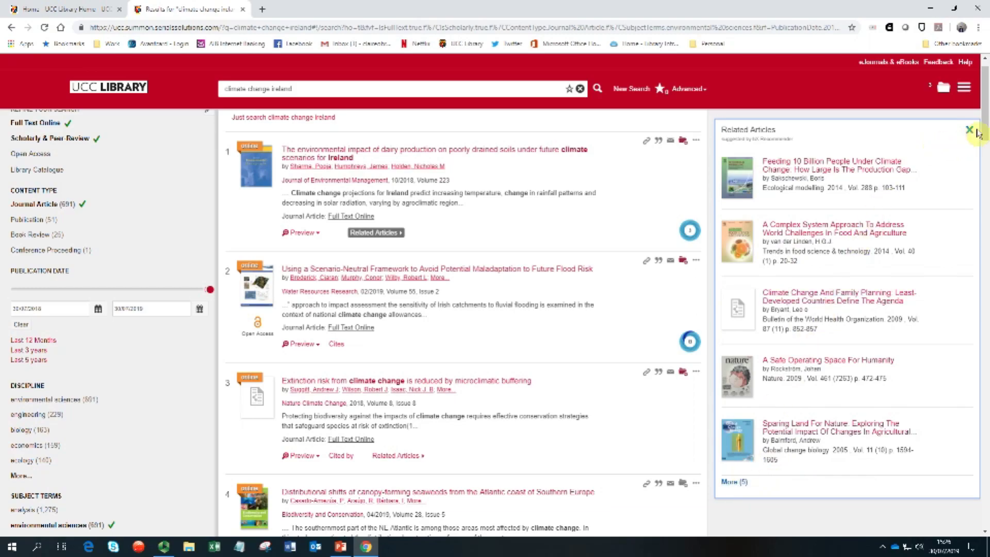
left_click(975, 132)
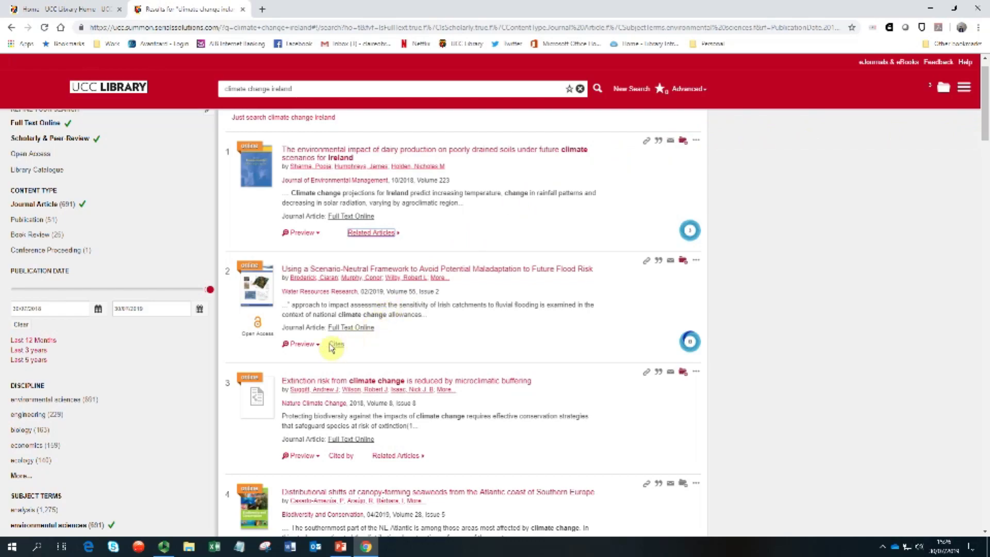
left_click(337, 345)
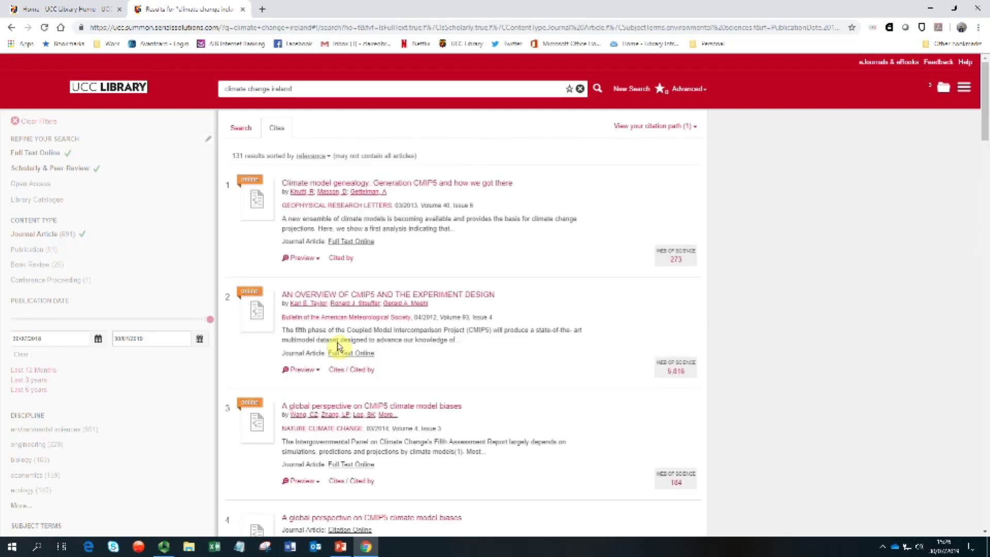
left_click(242, 130)
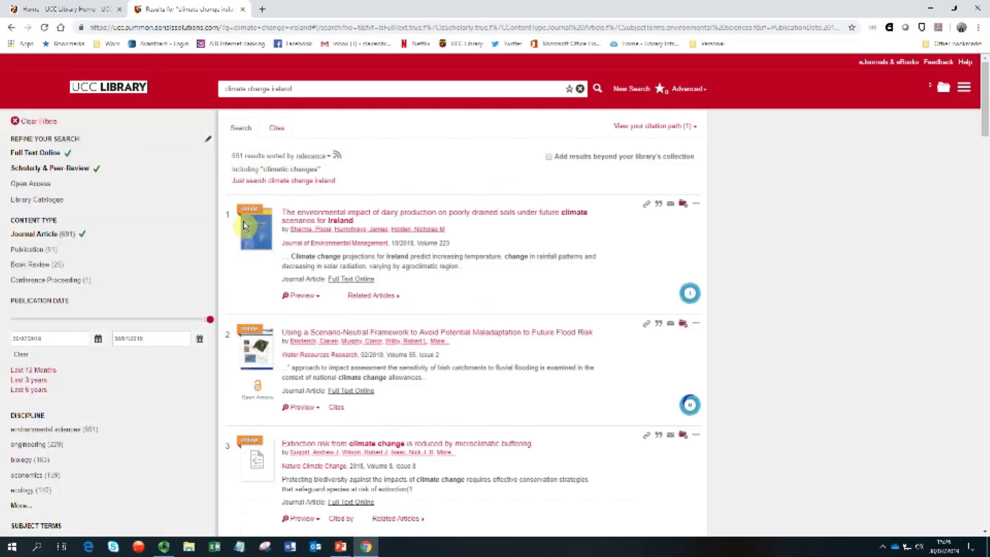
View the articles that cite the third result, on extinction risk and microclimatic buffering, and return to the search results.
scroll(336, 376, "down", 2)
scroll(337, 382, "down", 1)
left_click(341, 364)
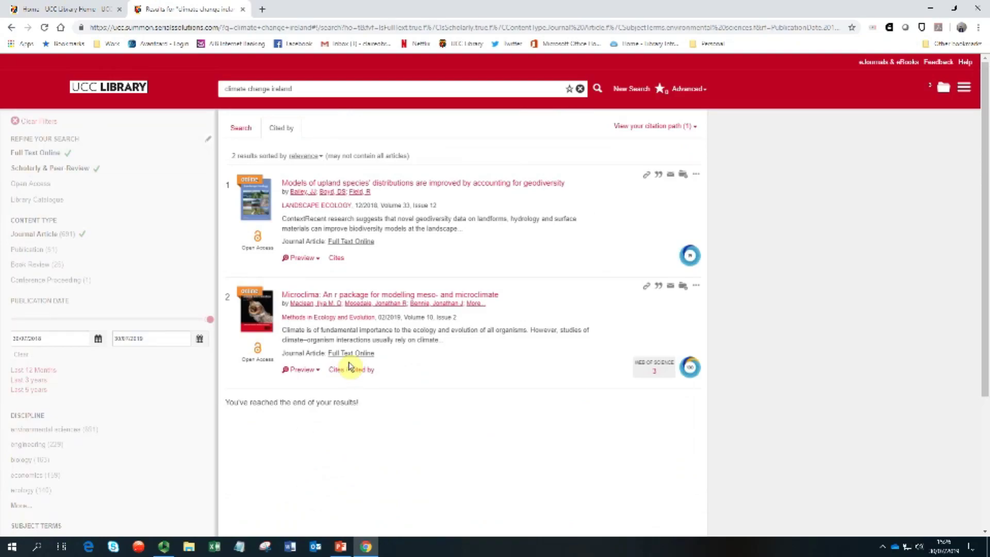
left_click(249, 131)
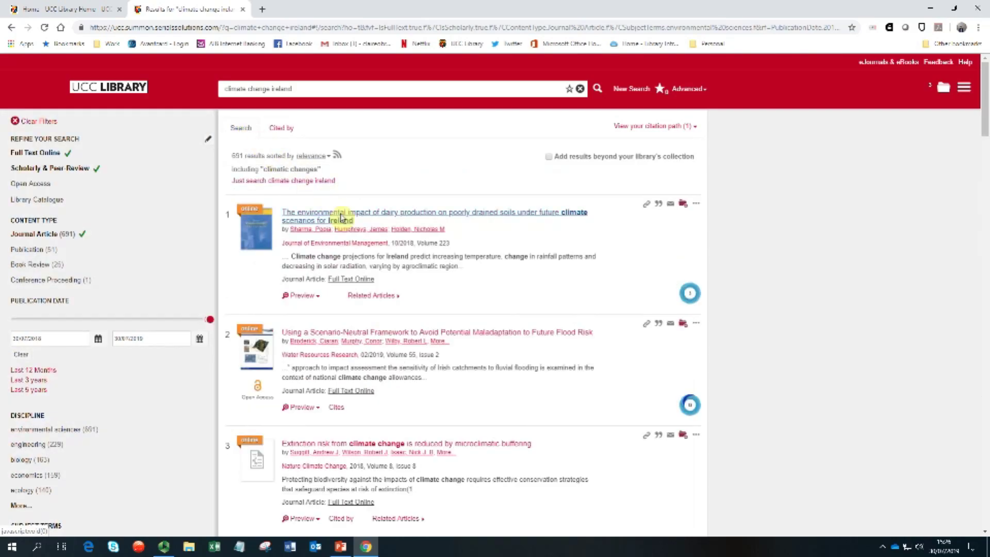
Examine the blog and Twitter mentions in the Altmetric details of the temperature-related mortality article, and close that page.
scroll(350, 237, "down", 8)
scroll(369, 283, "down", 4)
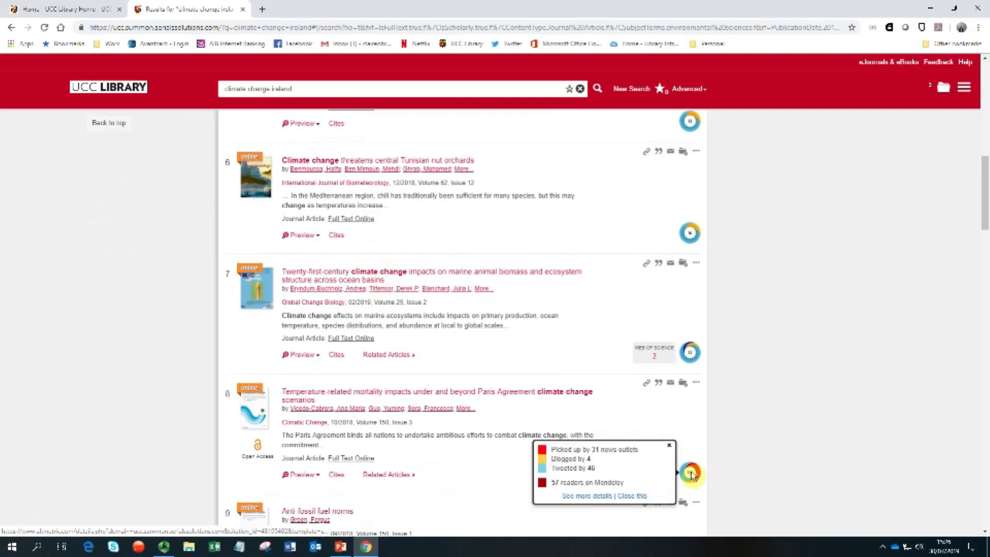
left_click(690, 473)
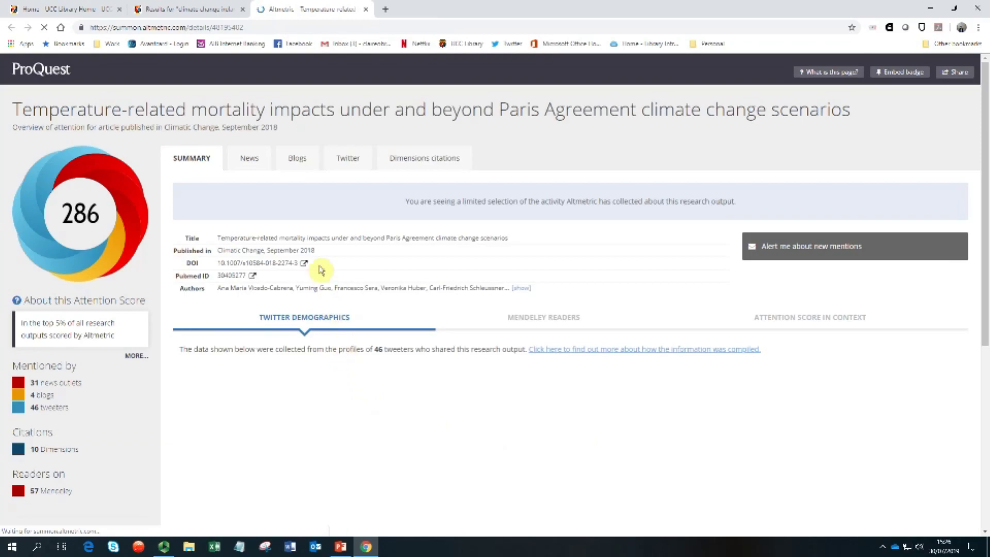
left_click(308, 159)
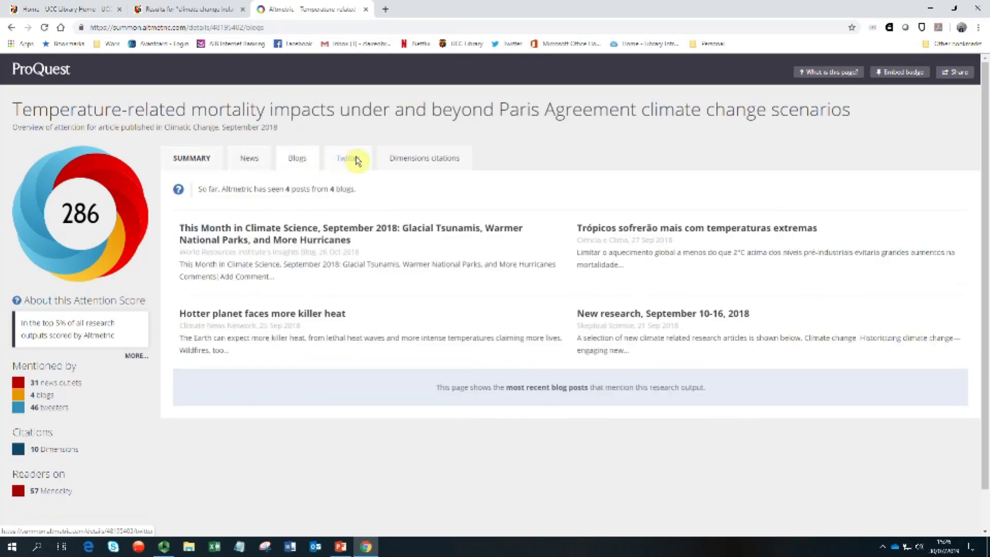
left_click(355, 161)
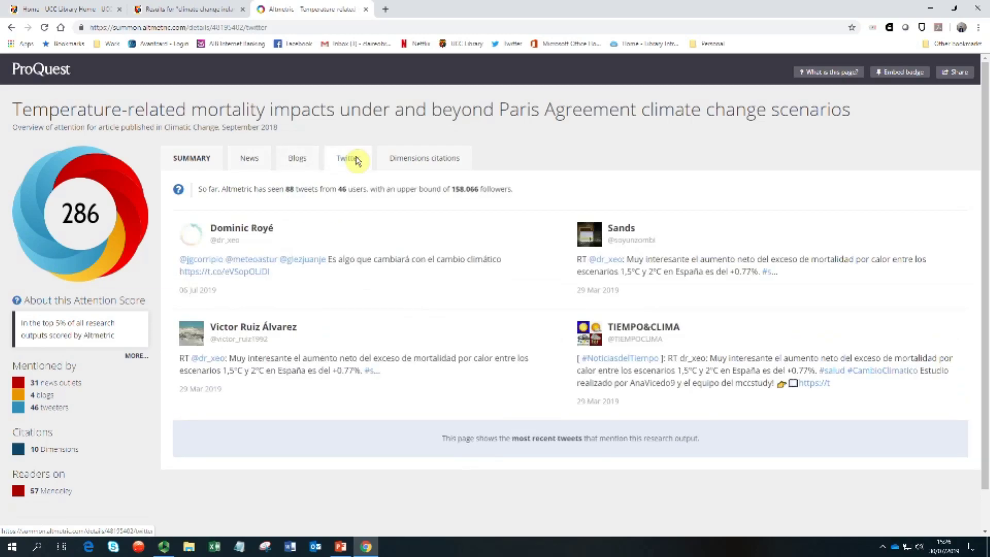
left_click(367, 9)
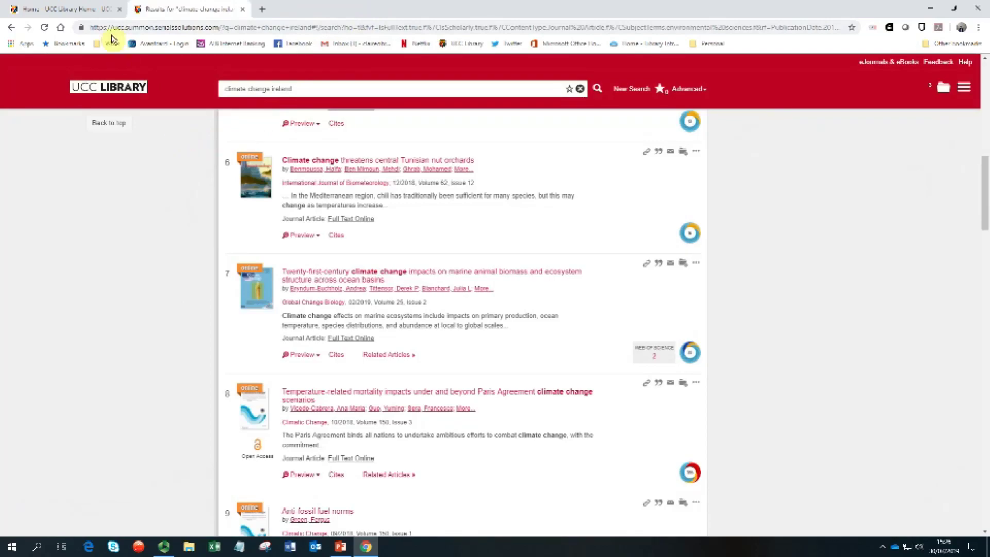
Open the advanced search from the UCC Library home page and set its first criterion to Title "climate change ireland".
left_click(83, 9)
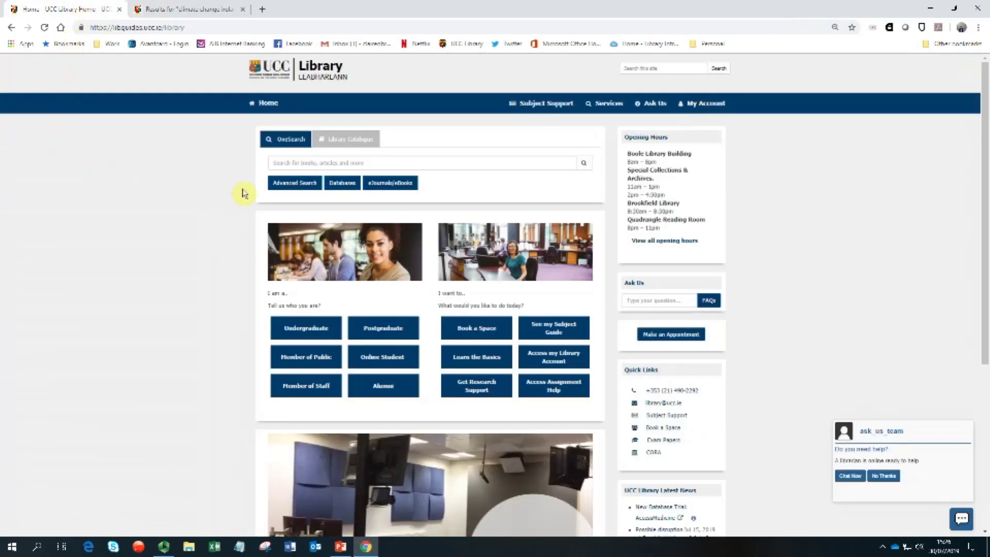
left_click(295, 184)
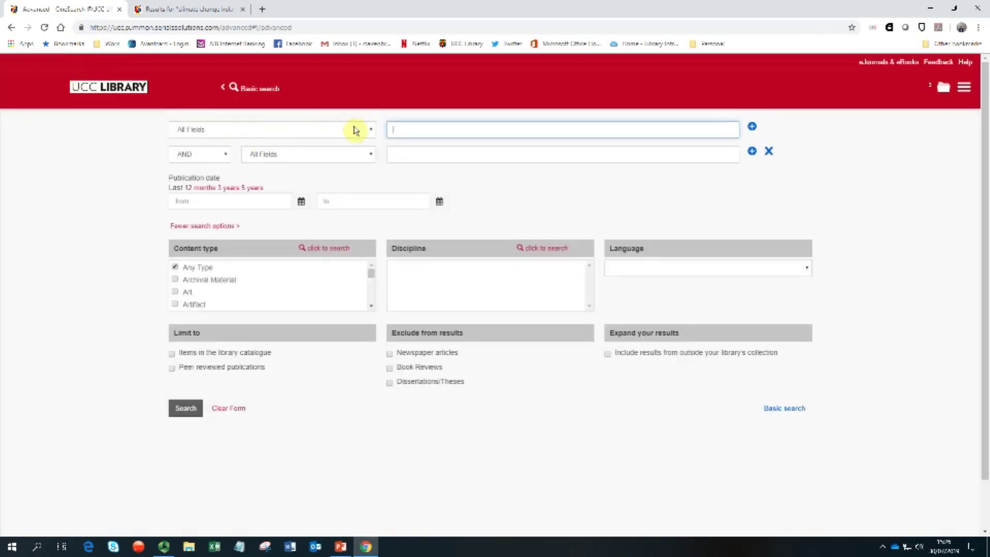
left_click(369, 132)
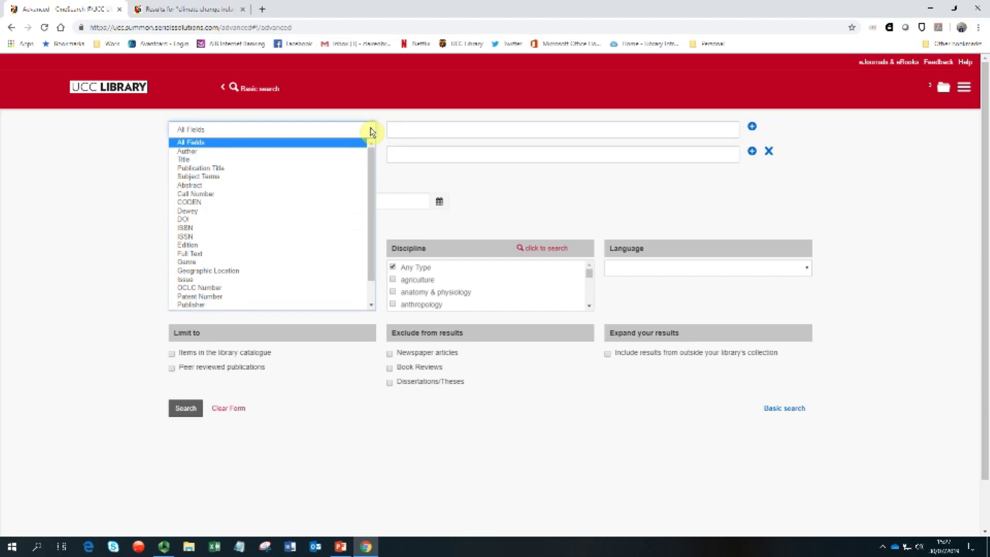
left_click(350, 161)
left_click(390, 131)
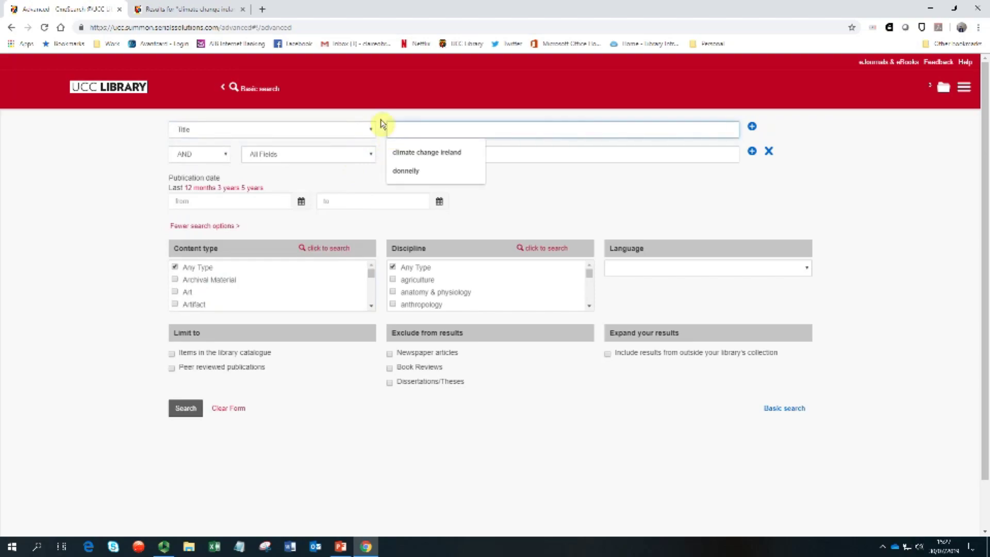
type("climate change")
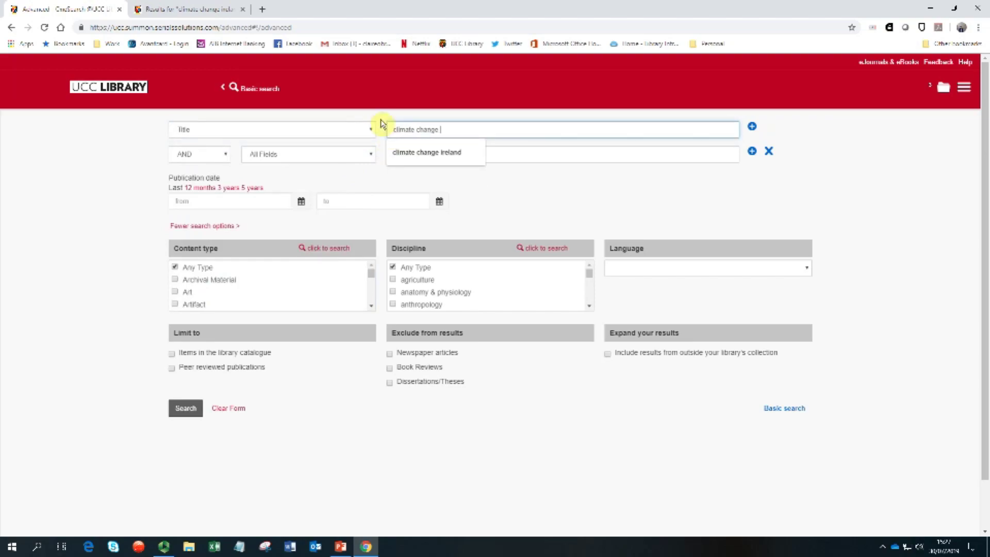
type(" ireland")
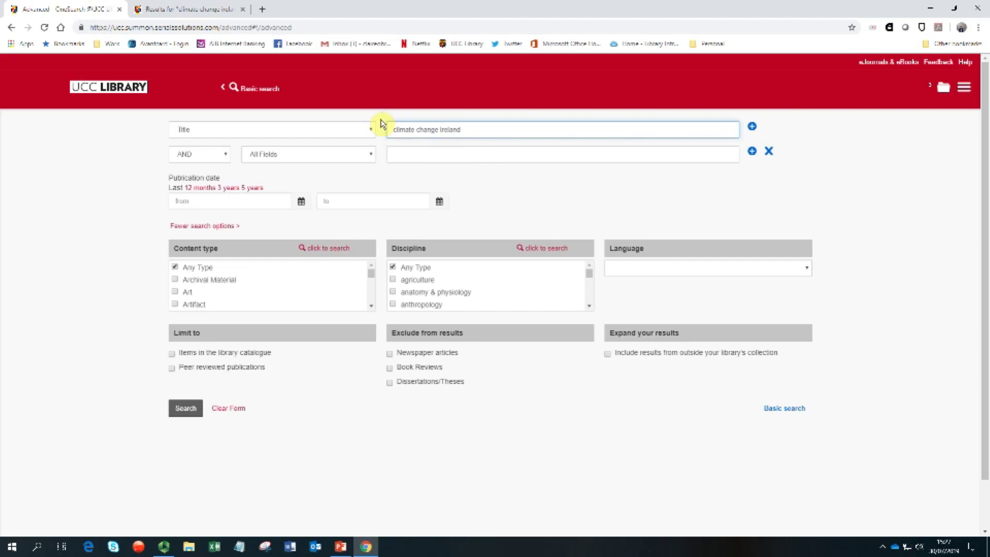
Set the second AND criterion to Author and enter the author's surname.
left_click(356, 155)
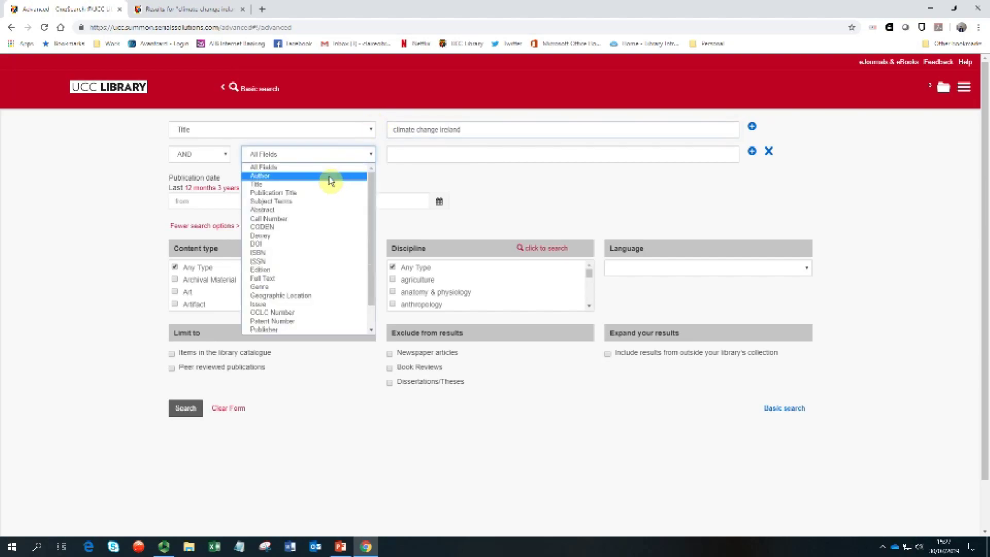
left_click(330, 177)
left_click(405, 154)
type("do")
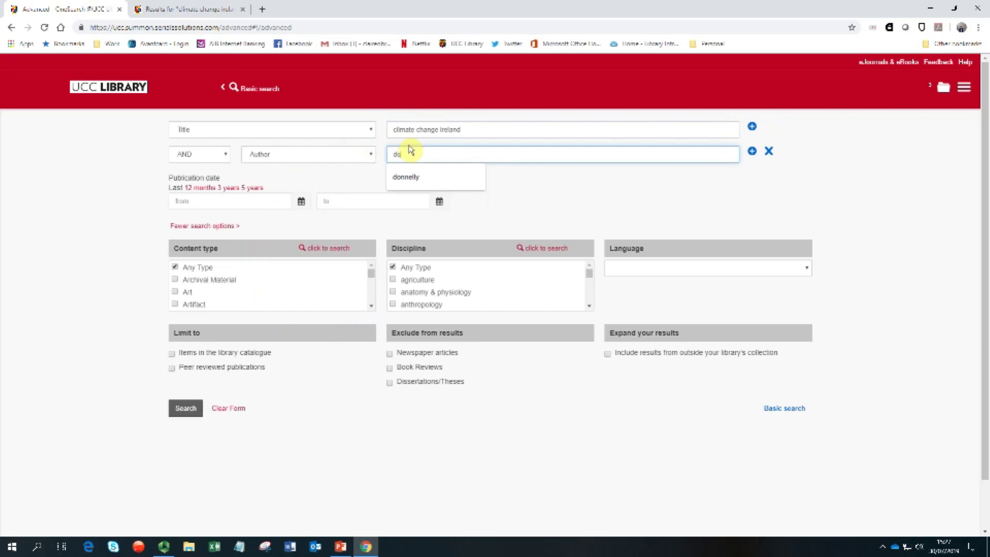
type("nnelly")
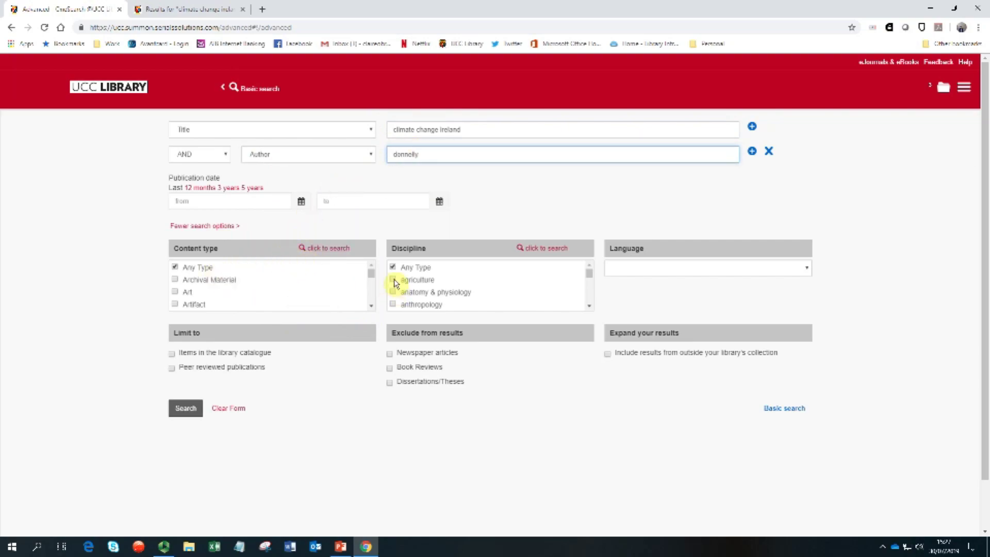
Limit the content type to Journal Article and run the advanced search.
left_click(371, 305)
scroll(371, 306, "down", 5)
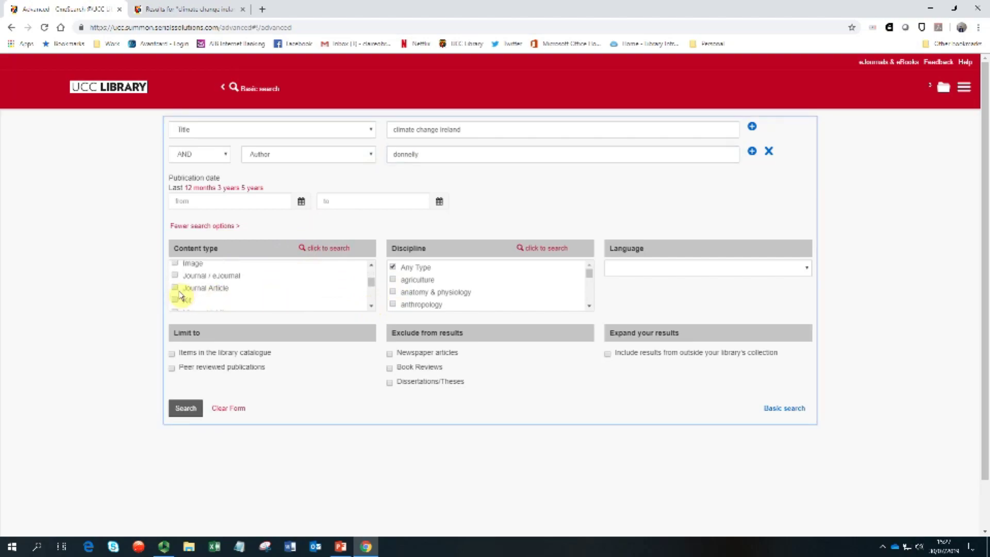
left_click(175, 287)
left_click(187, 408)
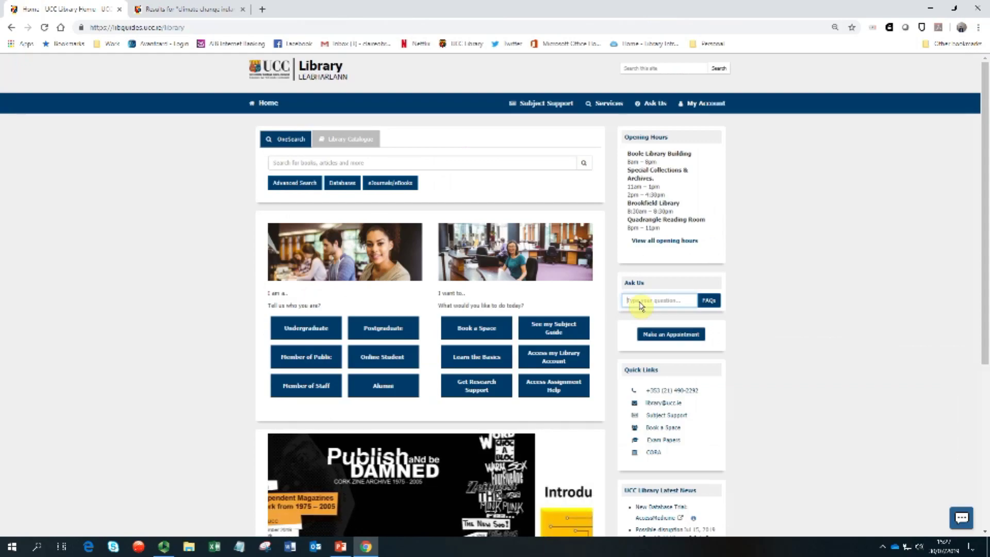
Search the Ask Us FAQs on the library home page for "onesearch".
type("ca")
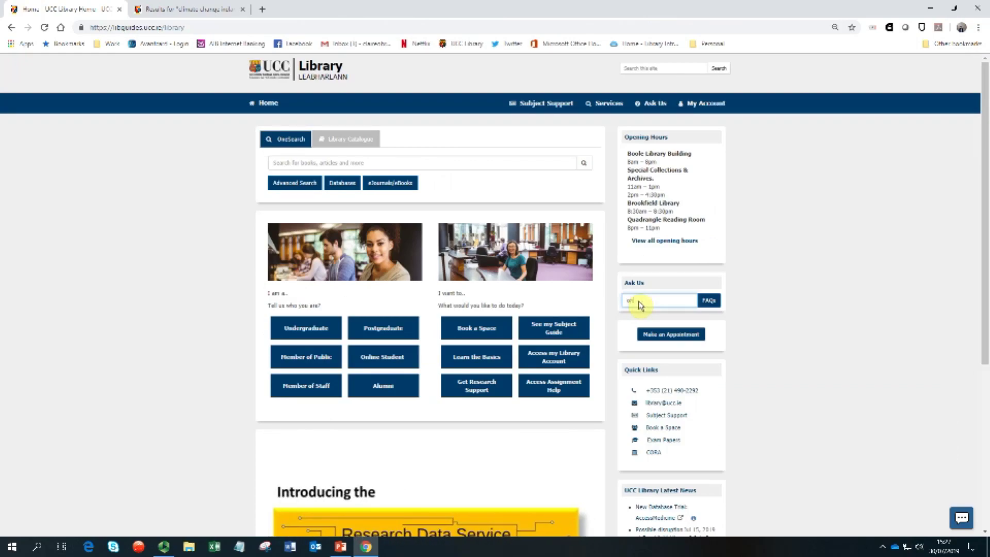
type("esearch")
key("Return")
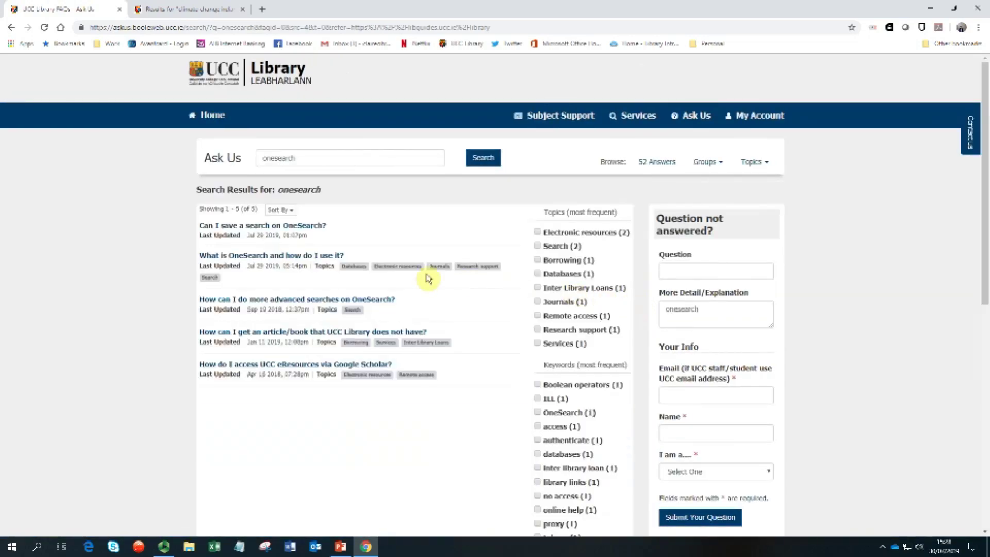